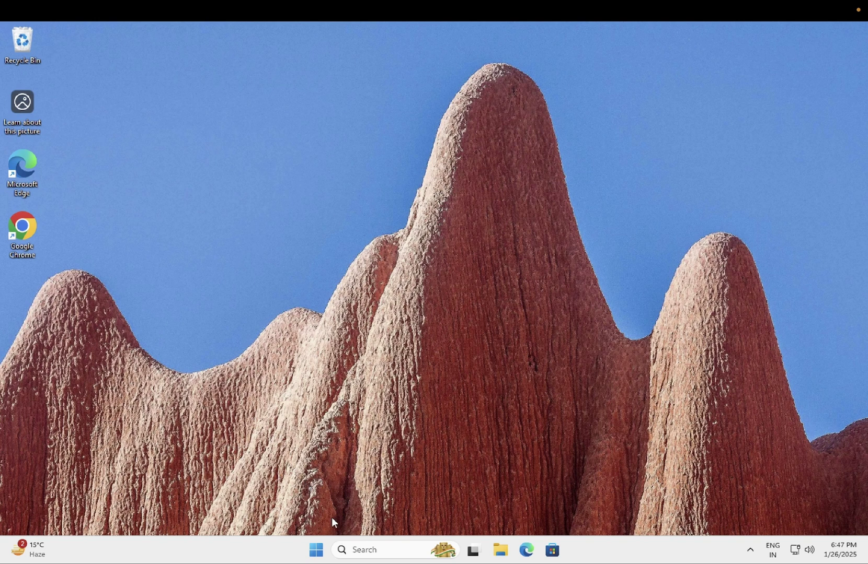
# Step: Open Settings from Start and go to the System › Recovery page
pyautogui.click(316, 550)
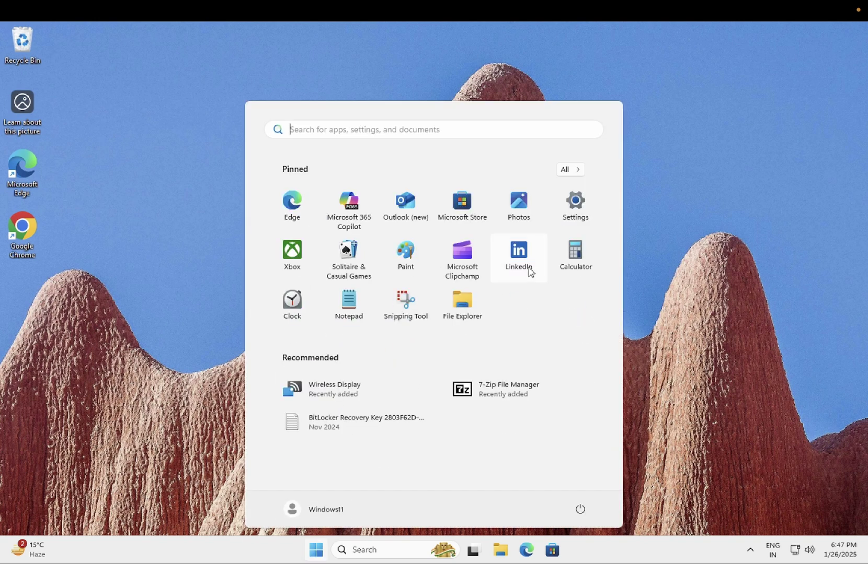
pyautogui.click(575, 217)
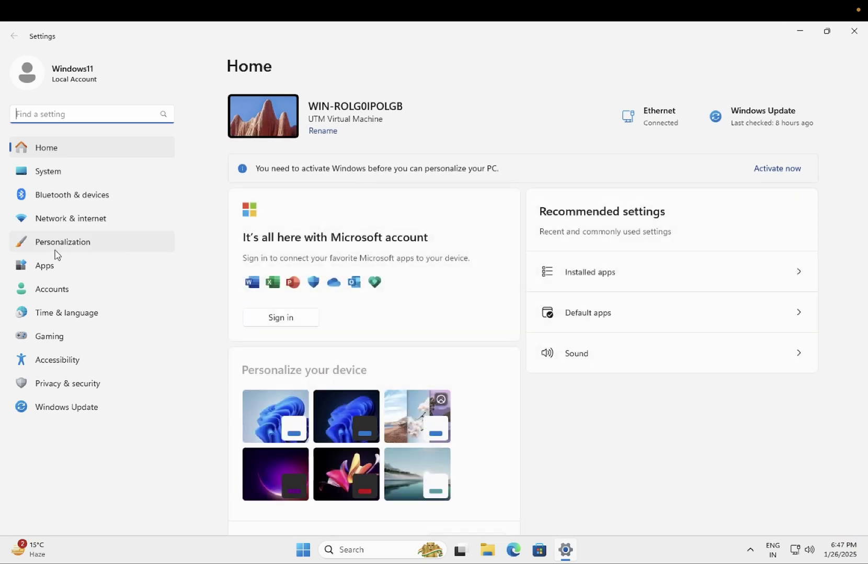
pyautogui.click(66, 174)
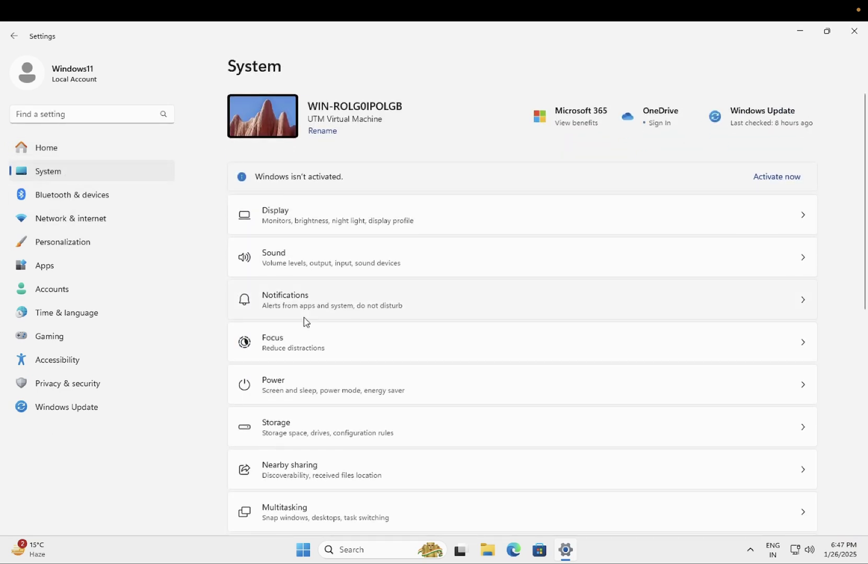
pyautogui.scroll(-10, 307, 323)
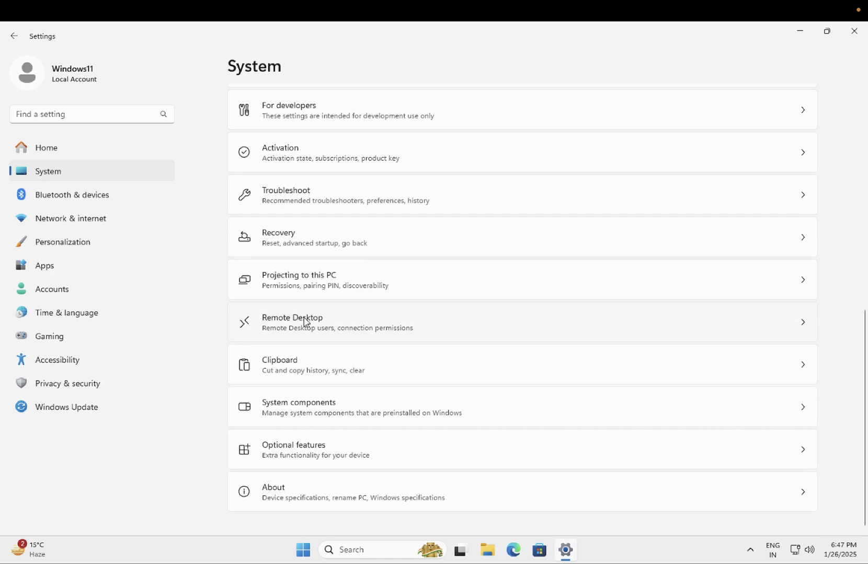
pyautogui.click(371, 235)
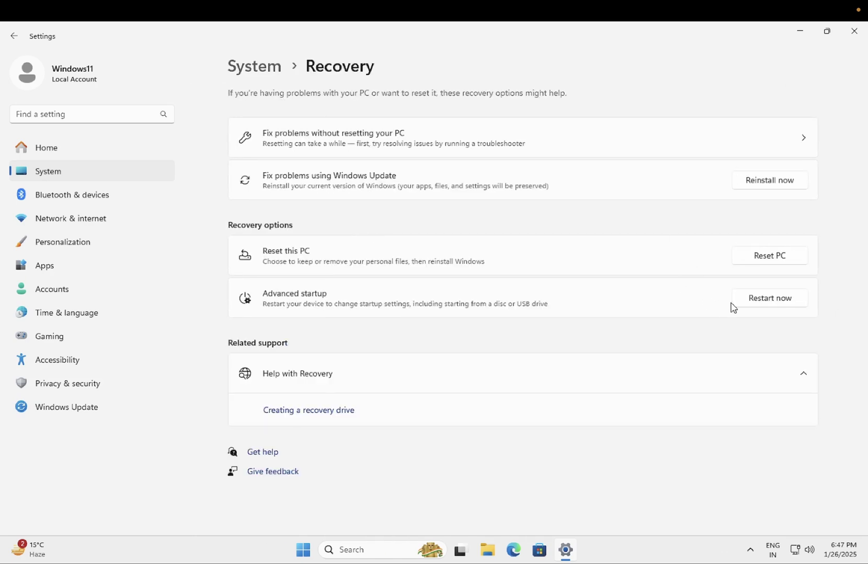
# Step: Restart into advanced startup and reach Troubleshoot › Advanced options, briefly viewing more recovery options
pyautogui.click(762, 303)
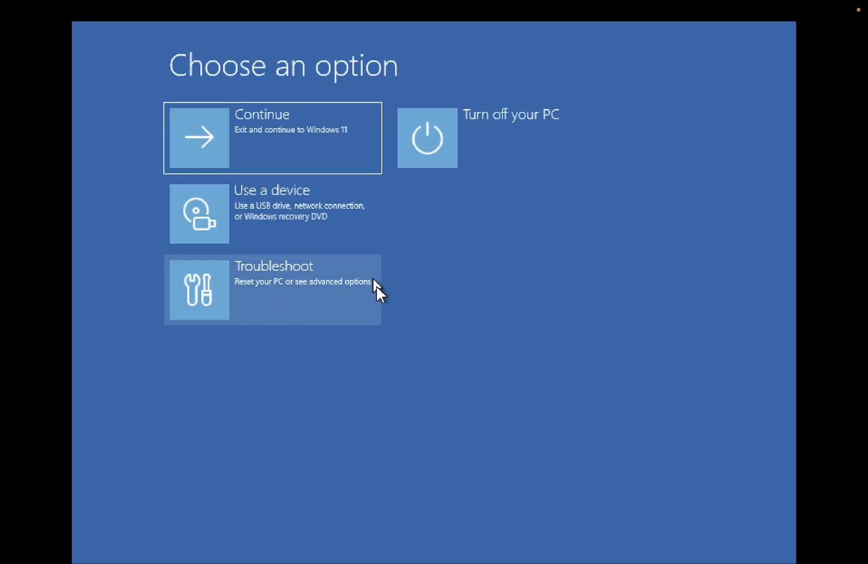
pyautogui.click(321, 287)
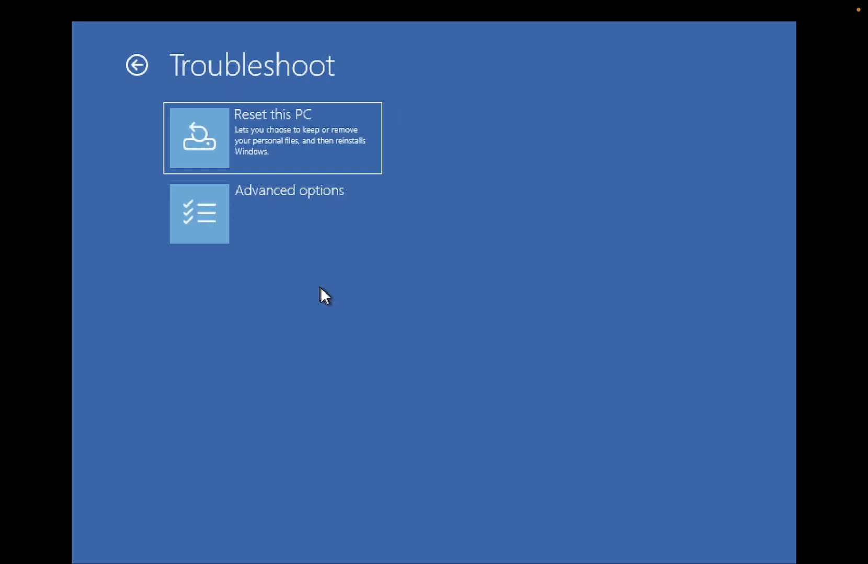
pyautogui.click(311, 229)
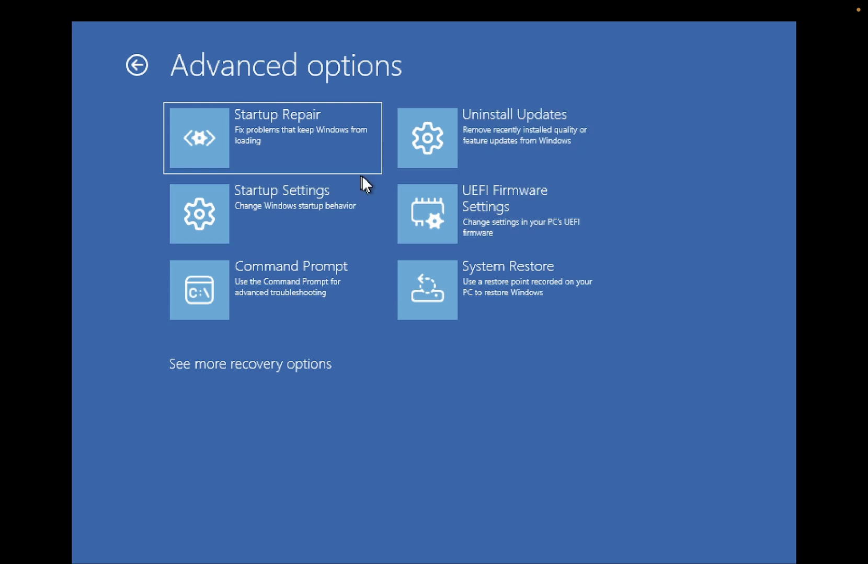
pyautogui.click(274, 363)
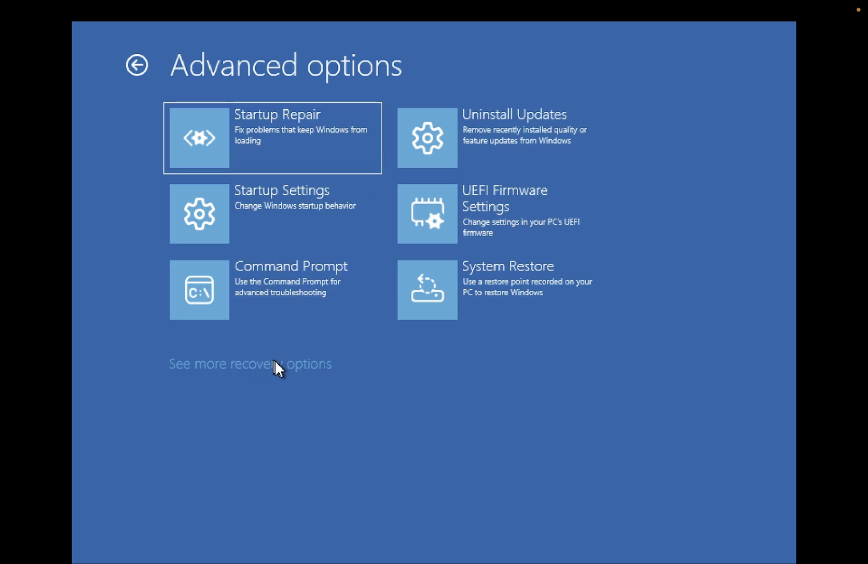
pyautogui.click(139, 66)
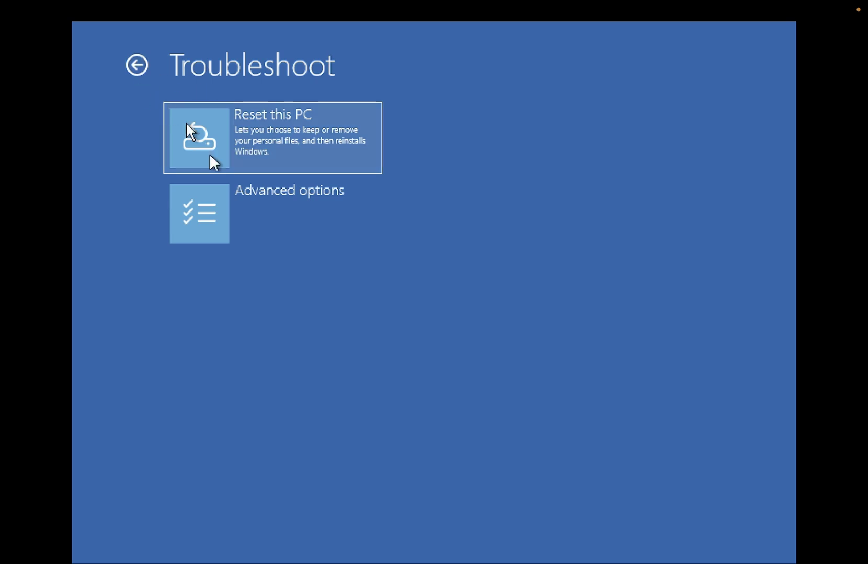
pyautogui.click(264, 207)
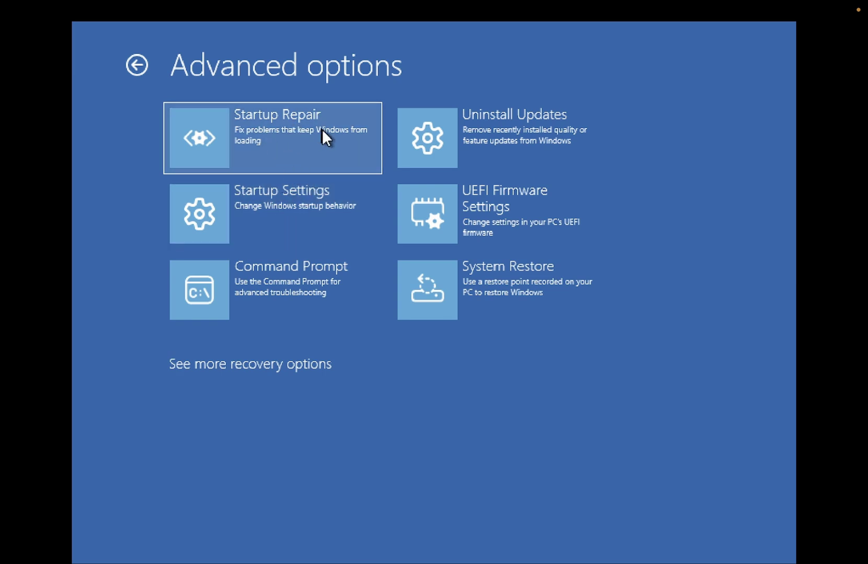
# Step: Restart via Startup Settings, then restart anyway from the sign-in screen's Power menu
pyautogui.click(279, 195)
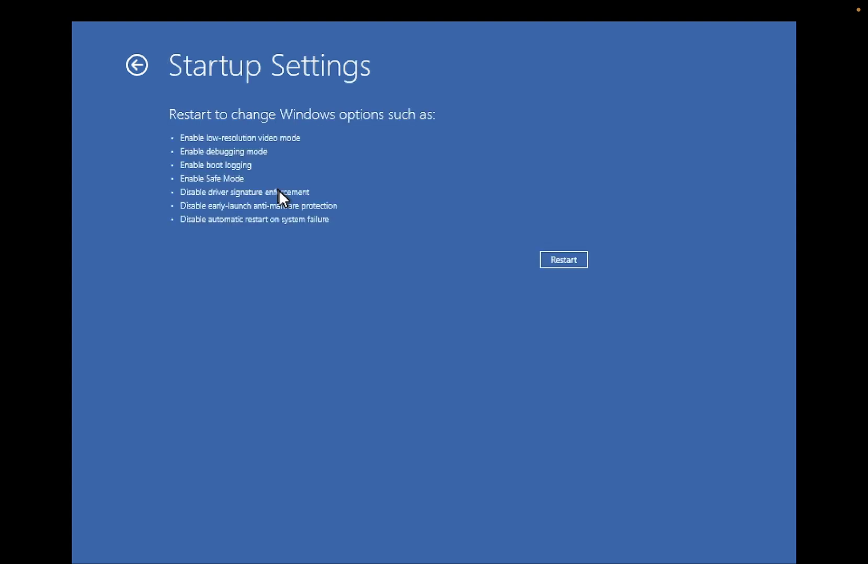
pyautogui.click(568, 265)
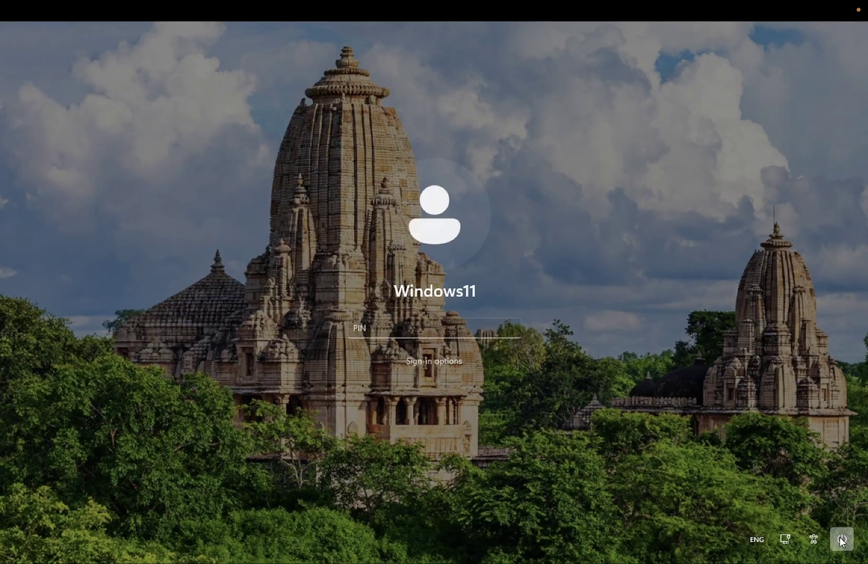
pyautogui.click(839, 537)
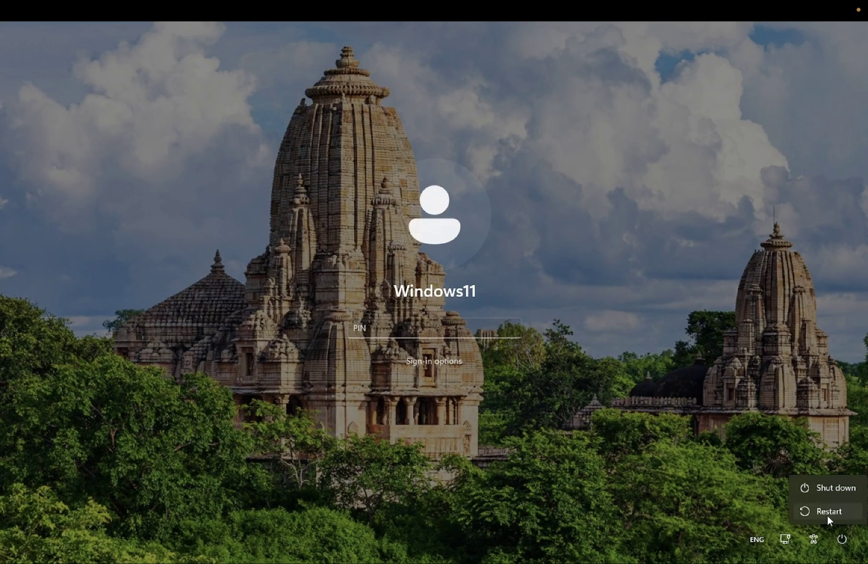
pyautogui.click(827, 515)
pyautogui.click(819, 511)
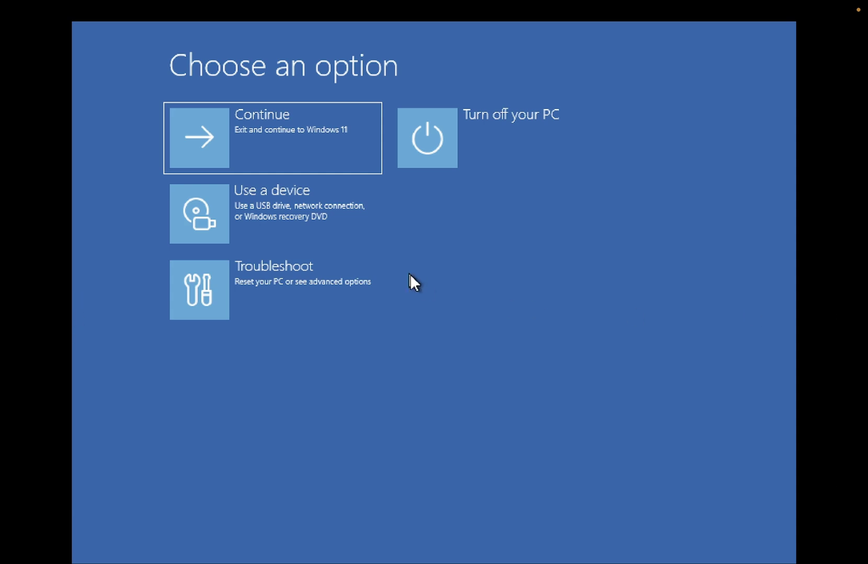
# Step: Launch Command Prompt from Troubleshoot › Advanced options
pyautogui.click(323, 283)
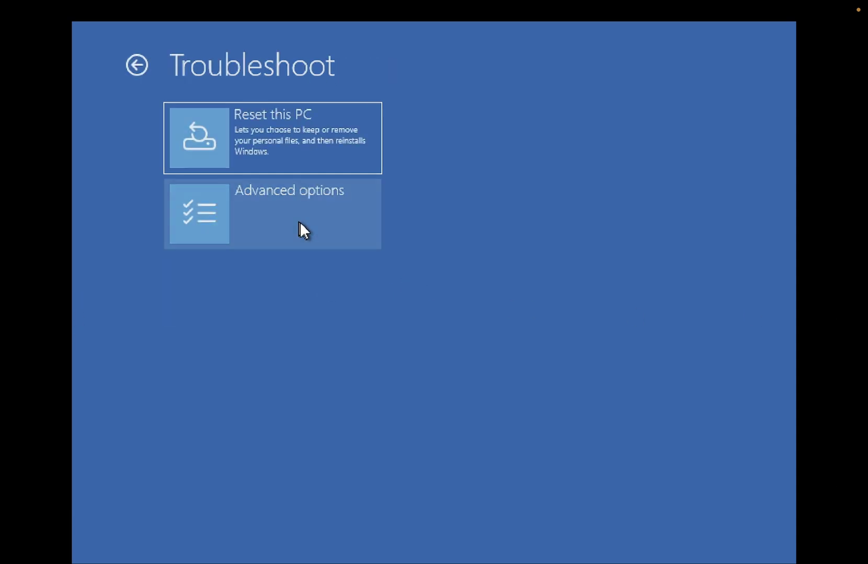
pyautogui.click(300, 224)
pyautogui.click(302, 286)
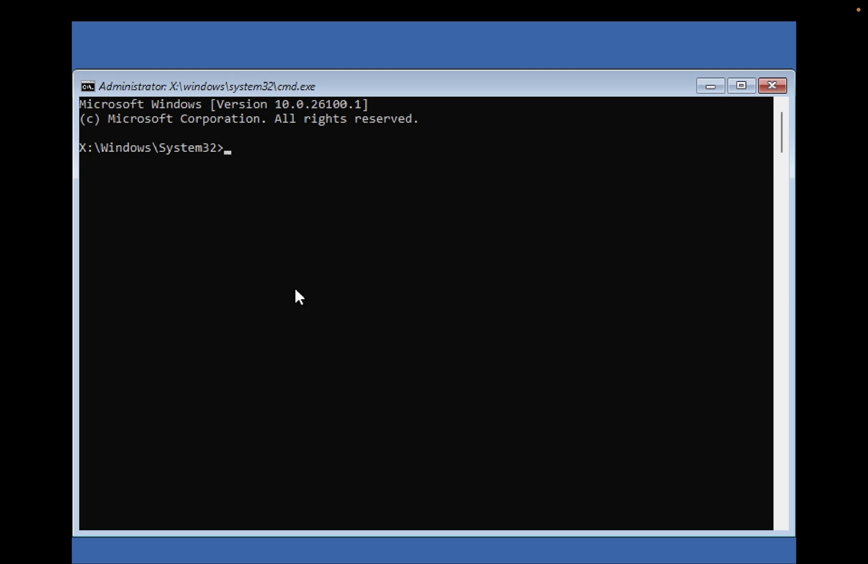
# Step: Run sfc /scannow and chkdsk /f /r c:, then exit the prompt
pyautogui.write('sfc /scannp')
pyautogui.press('BackSpace')
pyautogui.write('ow')
pyautogui.press('Return')
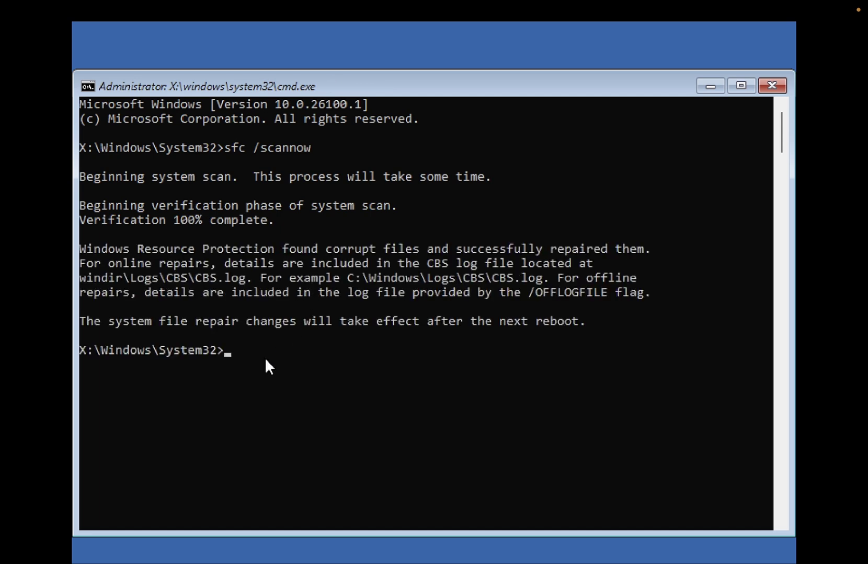
pyautogui.write('chkdsk /f /r c:')
pyautogui.press('Return')
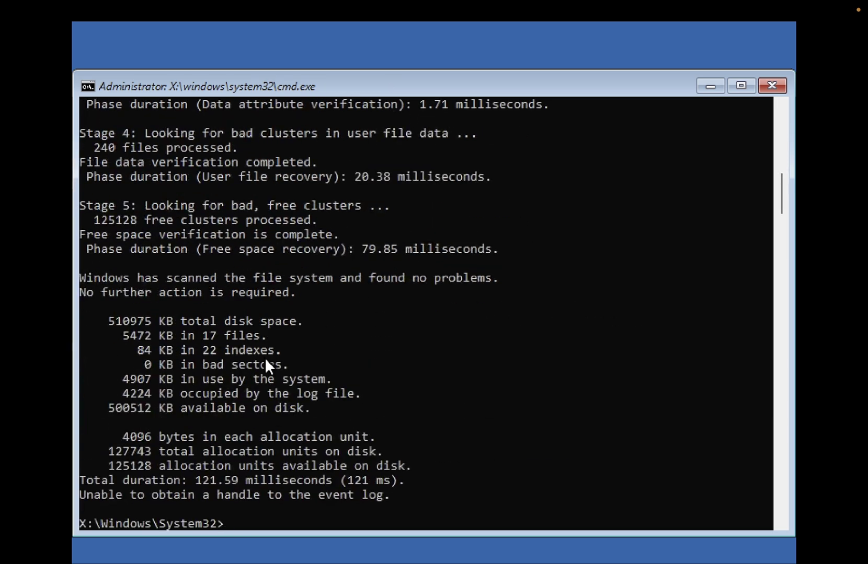
pyautogui.write('exit')
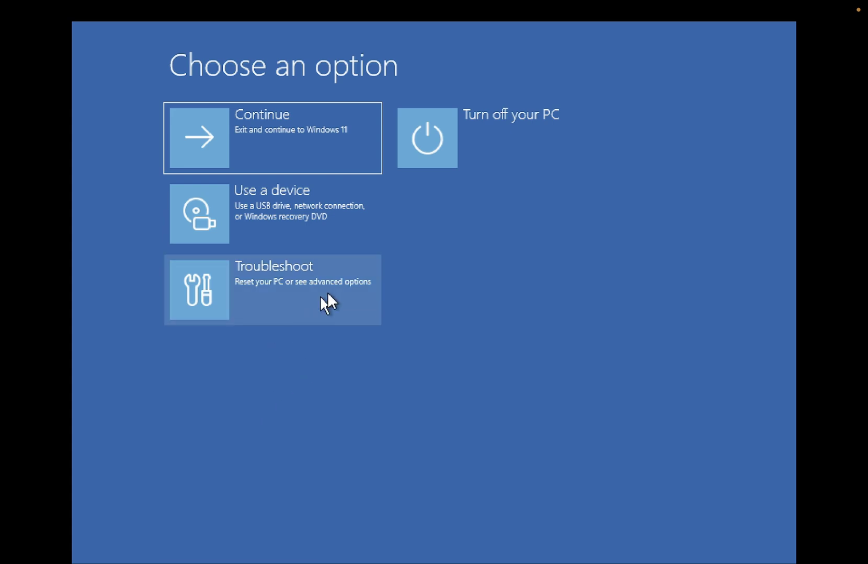
# Step: Go through Troubleshoot › Advanced options to start the System Restore wizard
pyautogui.click(318, 301)
pyautogui.click(301, 234)
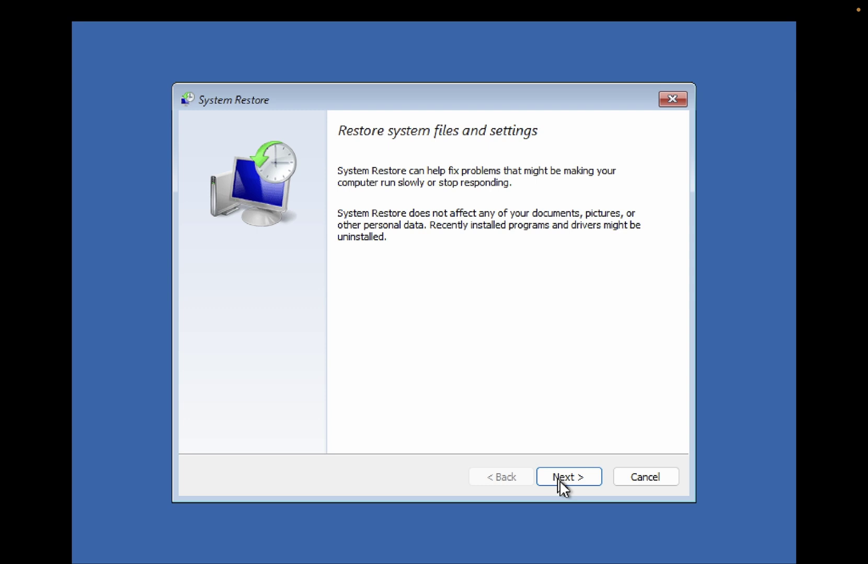
# Step: Take the 1/25/2025 8:14:24 AM restore point to Finish, then cancel and close the wizard
pyautogui.click(559, 481)
pyautogui.click(413, 245)
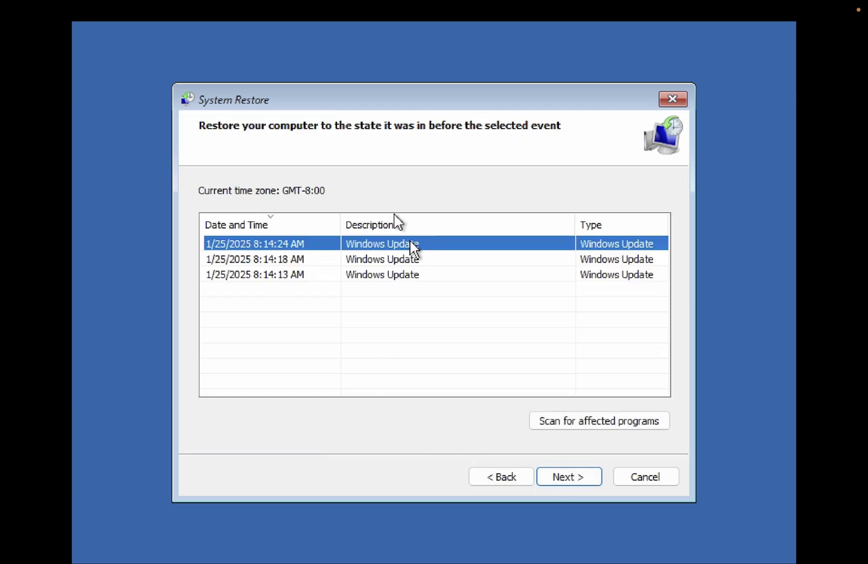
pyautogui.click(552, 472)
pyautogui.click(548, 472)
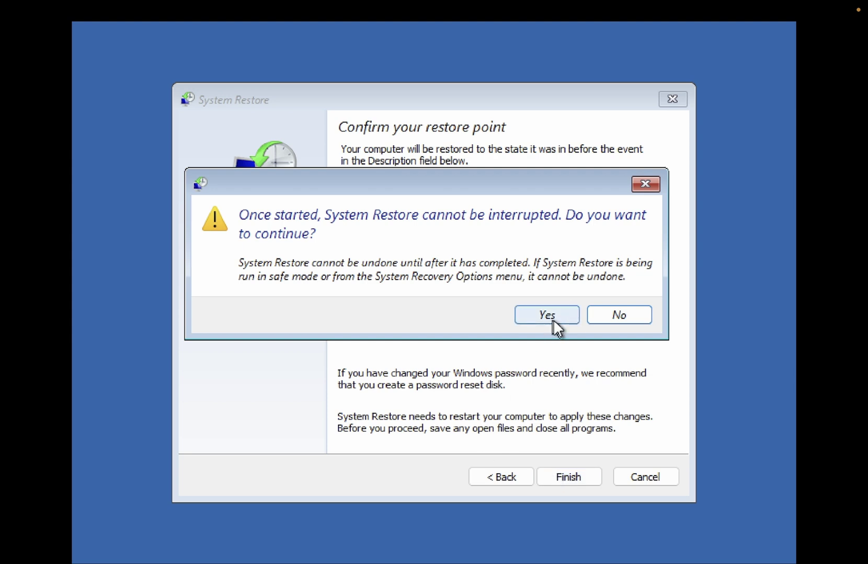
pyautogui.click(650, 182)
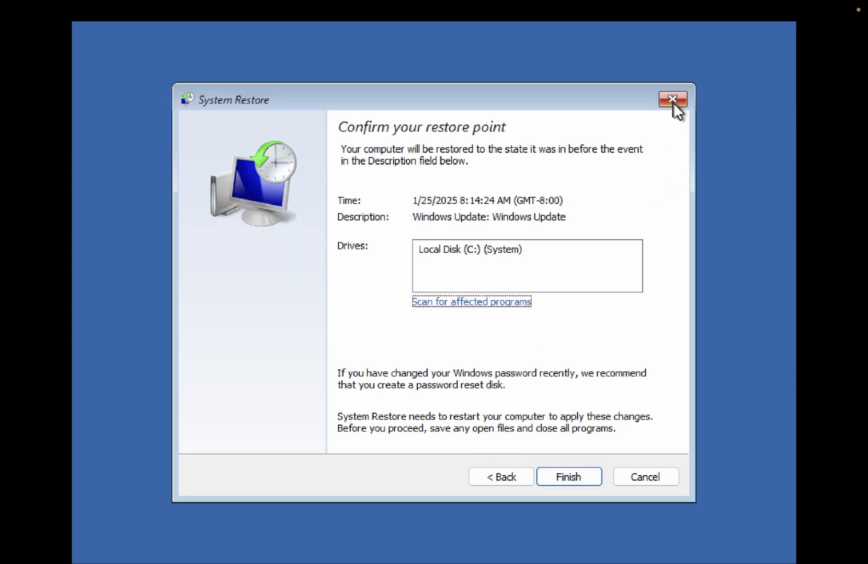
pyautogui.click(673, 101)
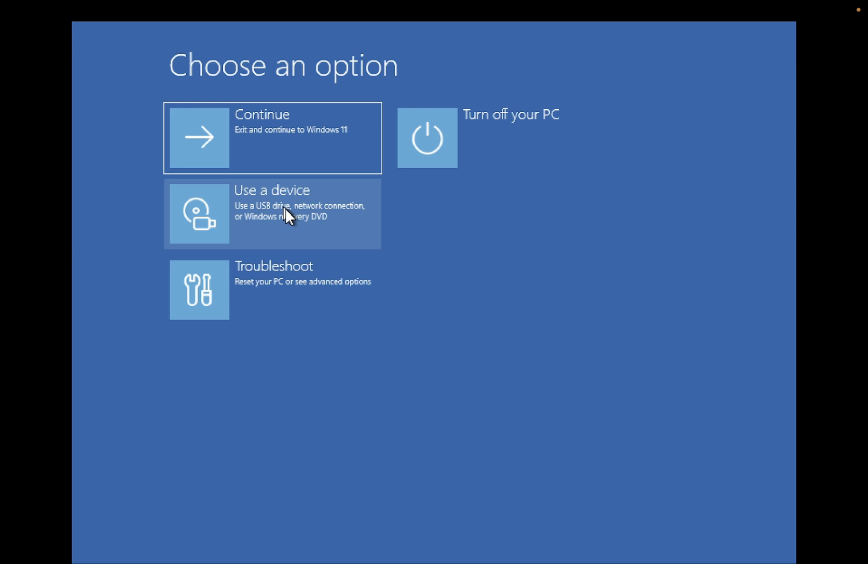
pyautogui.click(282, 268)
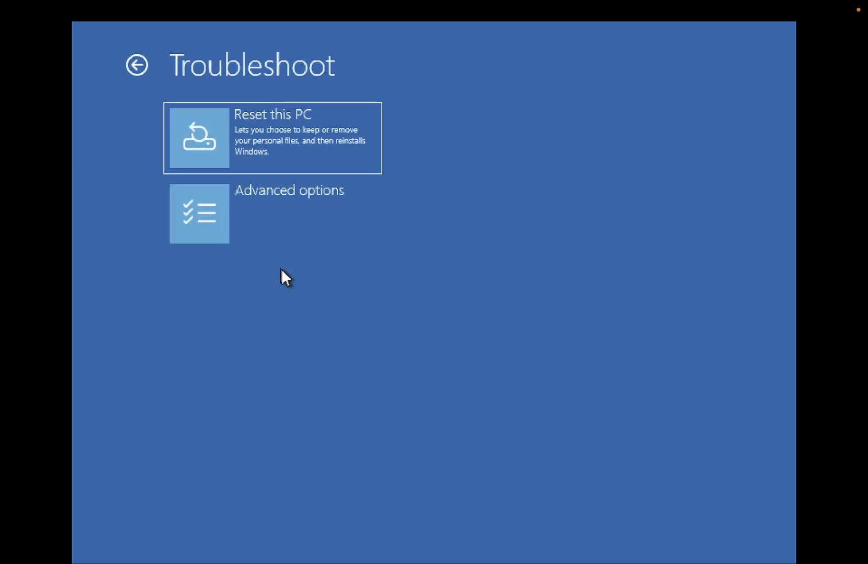
pyautogui.click(303, 223)
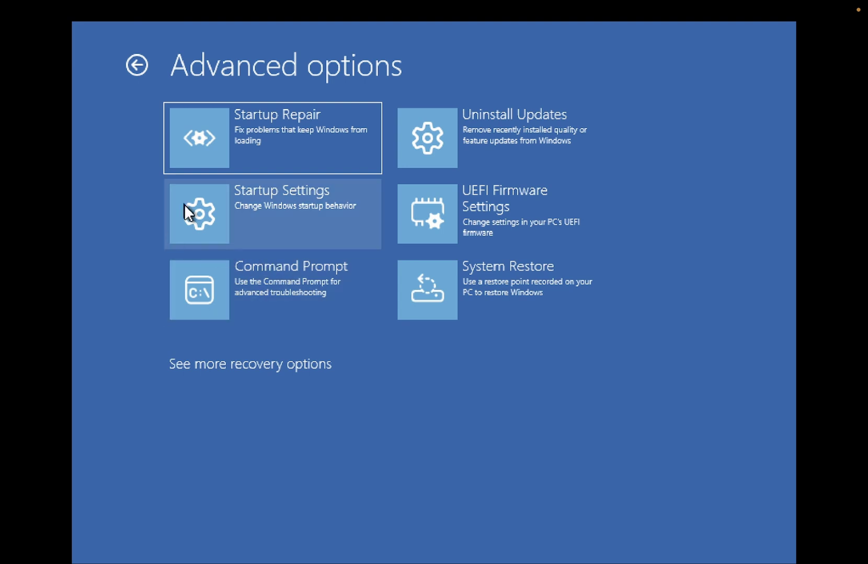
pyautogui.click(132, 65)
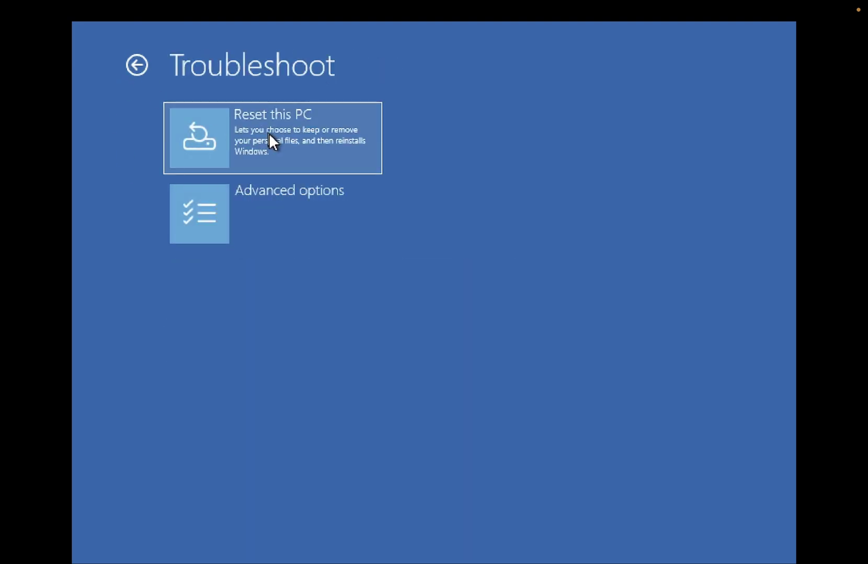
pyautogui.click(269, 133)
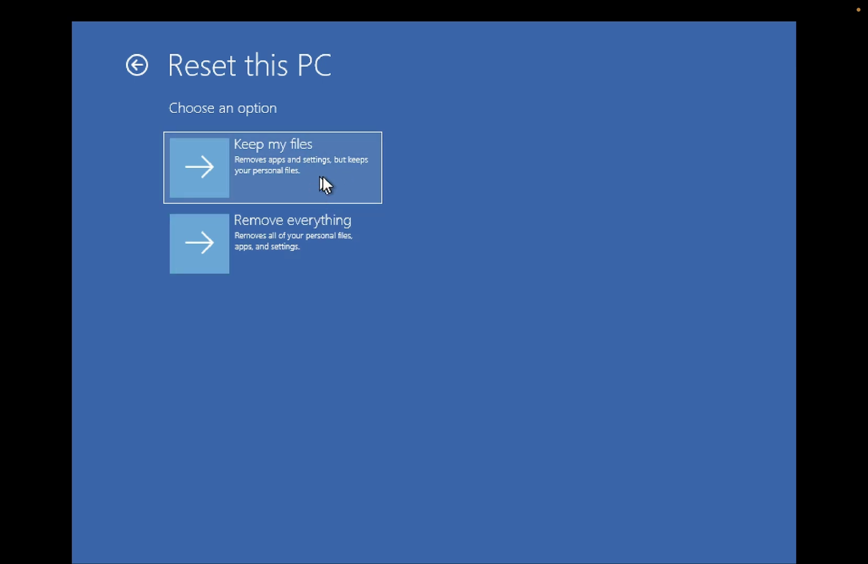
pyautogui.click(137, 66)
pyautogui.click(138, 66)
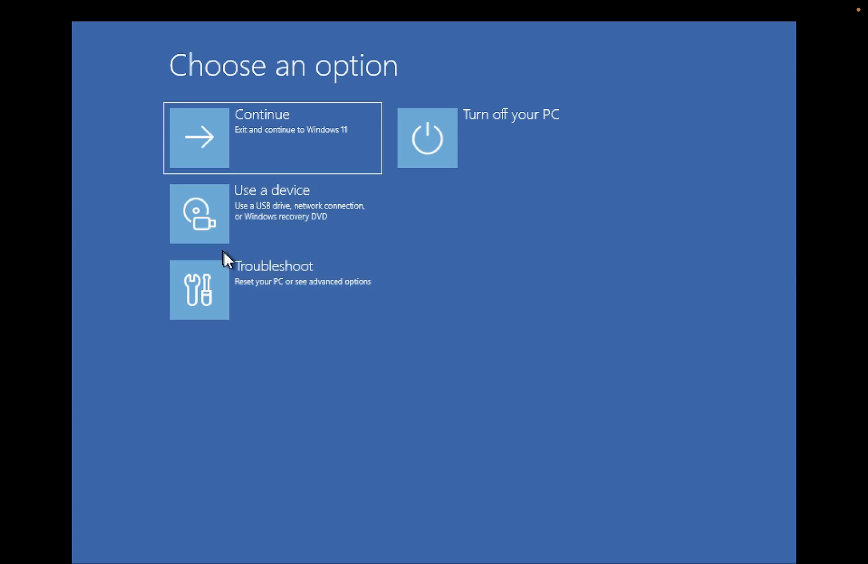
# Step: Navigate through Troubleshoot to the Advanced options page of recovery tools
pyautogui.click(307, 302)
pyautogui.click(301, 208)
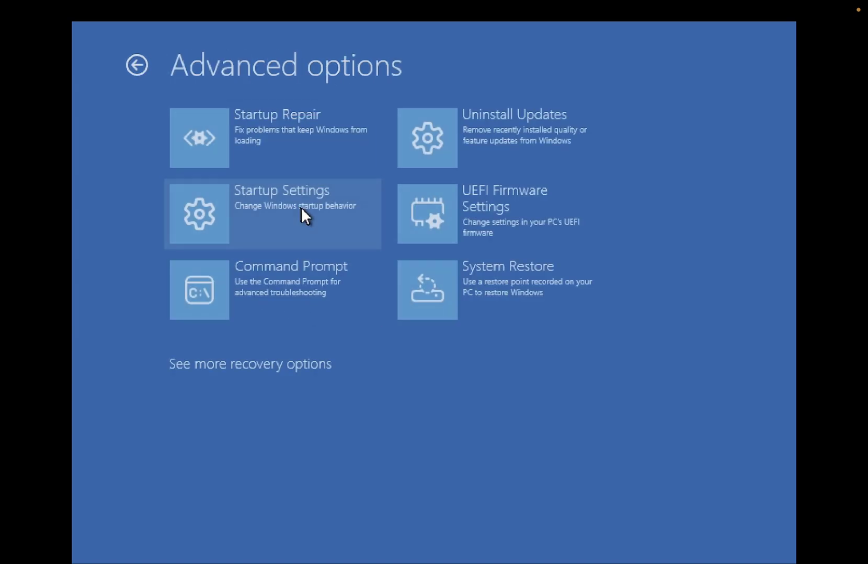